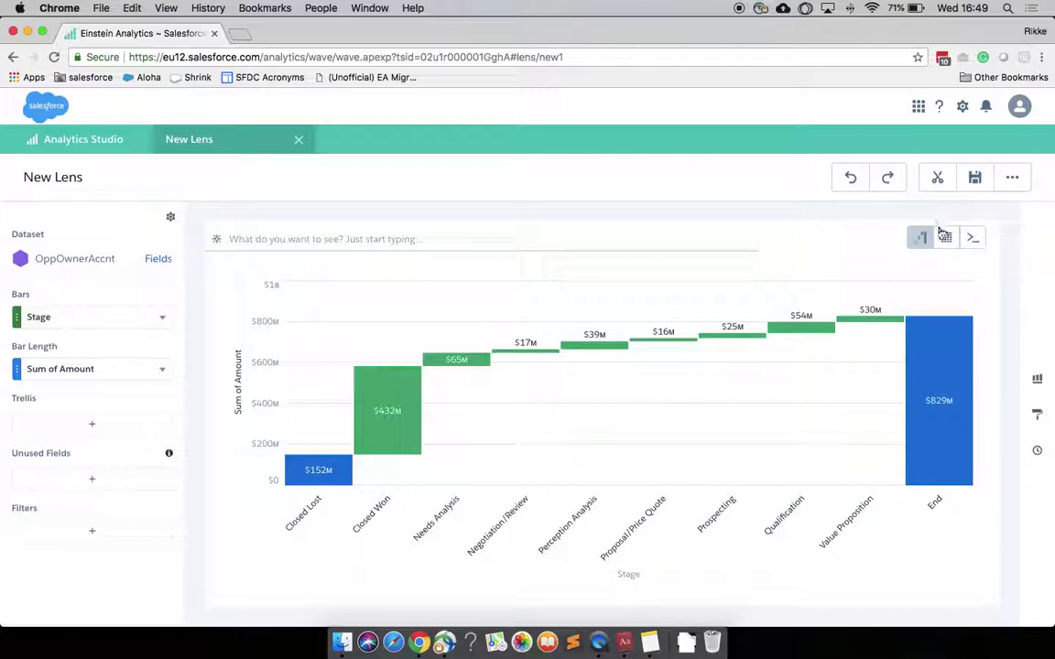
- Switch the lens to a compare table and add a second Sum of Amount measure
{"action": "mouse_move", "coordinate": [946, 238]}
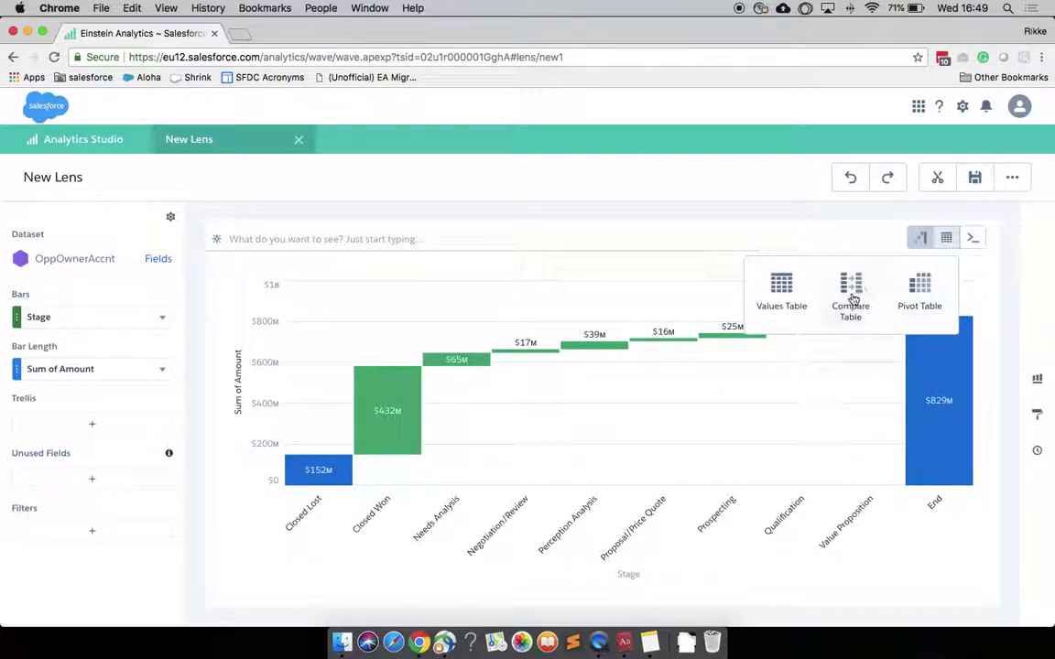
{"action": "left_click", "coordinate": [851, 298]}
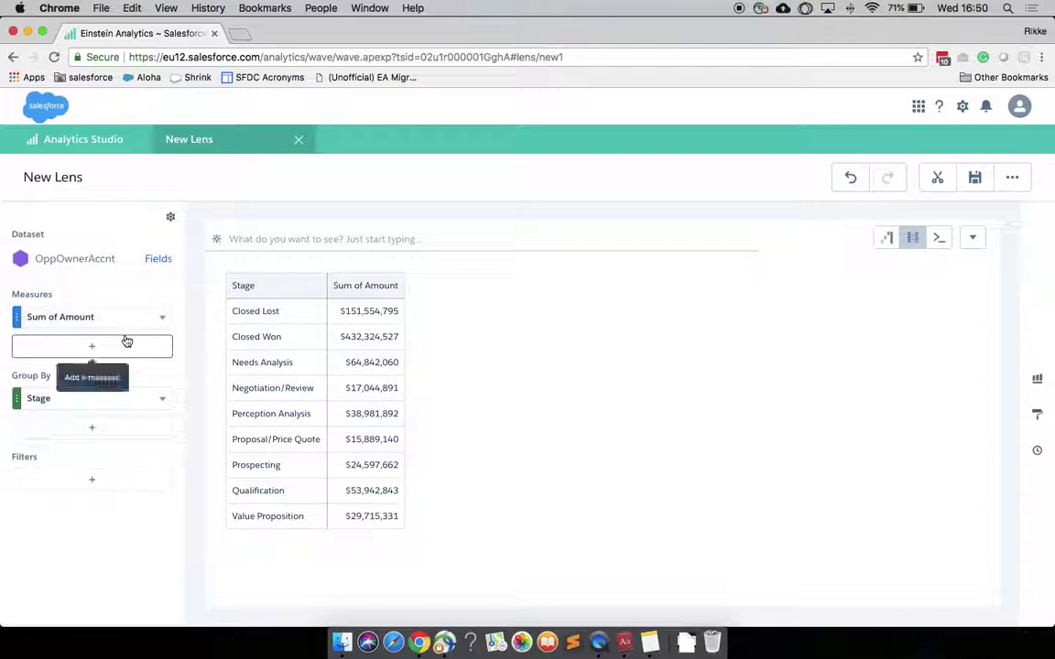
{"action": "left_click", "coordinate": [88, 350]}
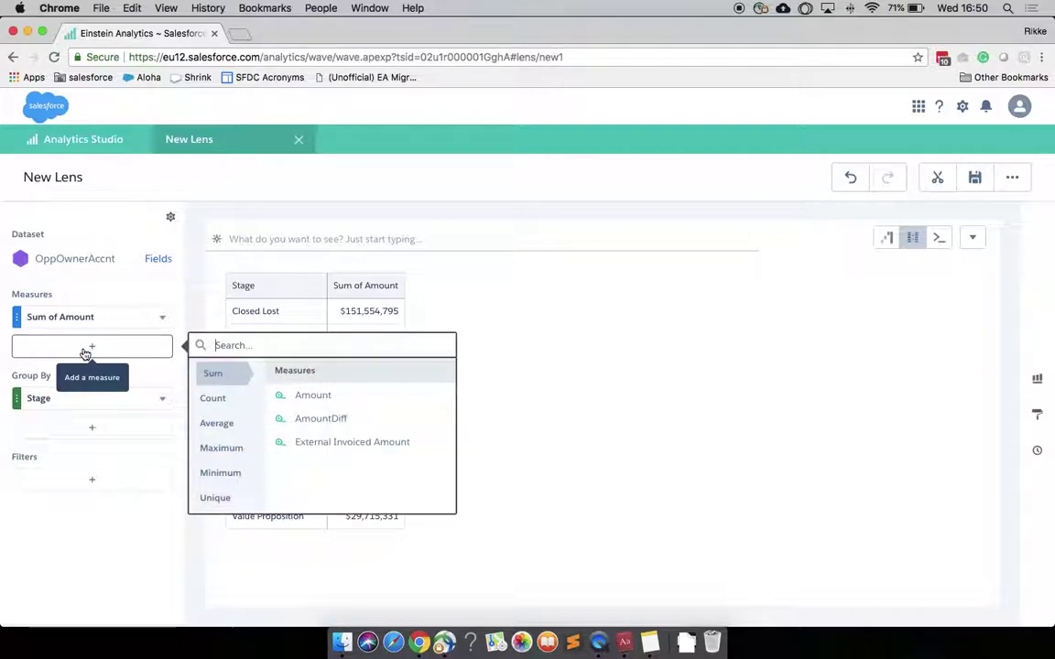
{"action": "left_click", "coordinate": [320, 398]}
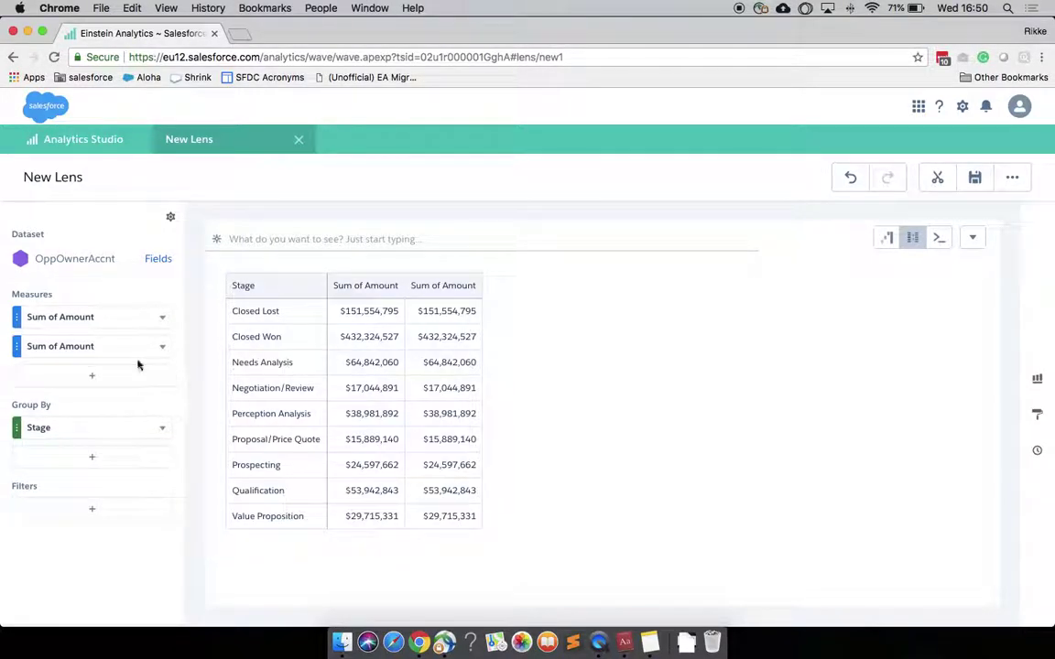
- Edit the second Sum of Amount column, giving it the alias 'Sort' and header 'Sort'
{"action": "left_click", "coordinate": [164, 348]}
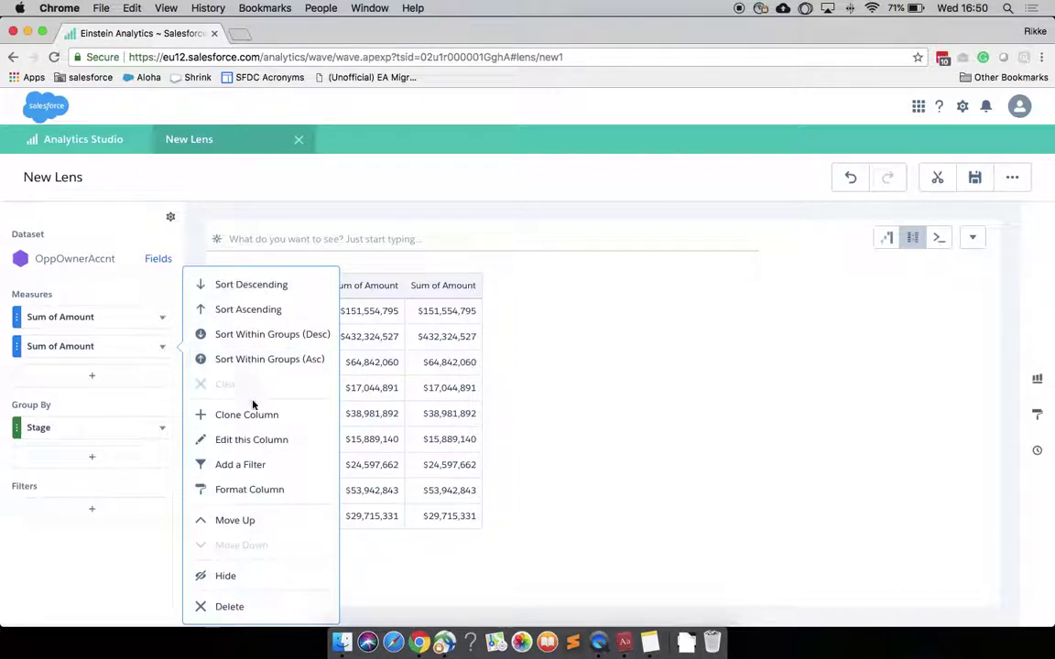
{"action": "left_click", "coordinate": [279, 440]}
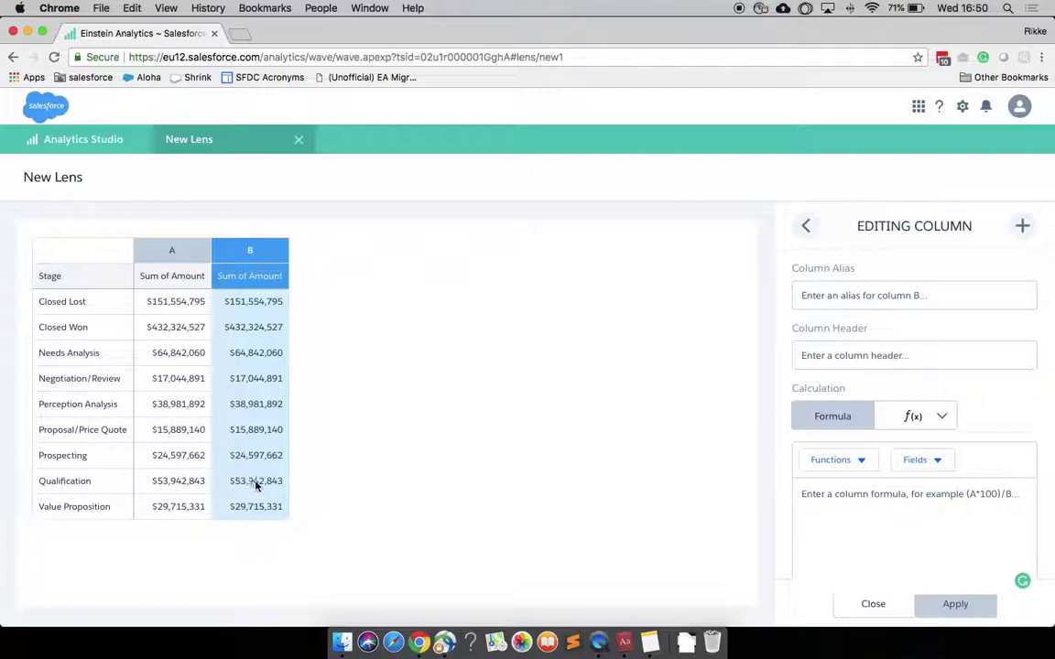
{"action": "left_click", "coordinate": [836, 293]}
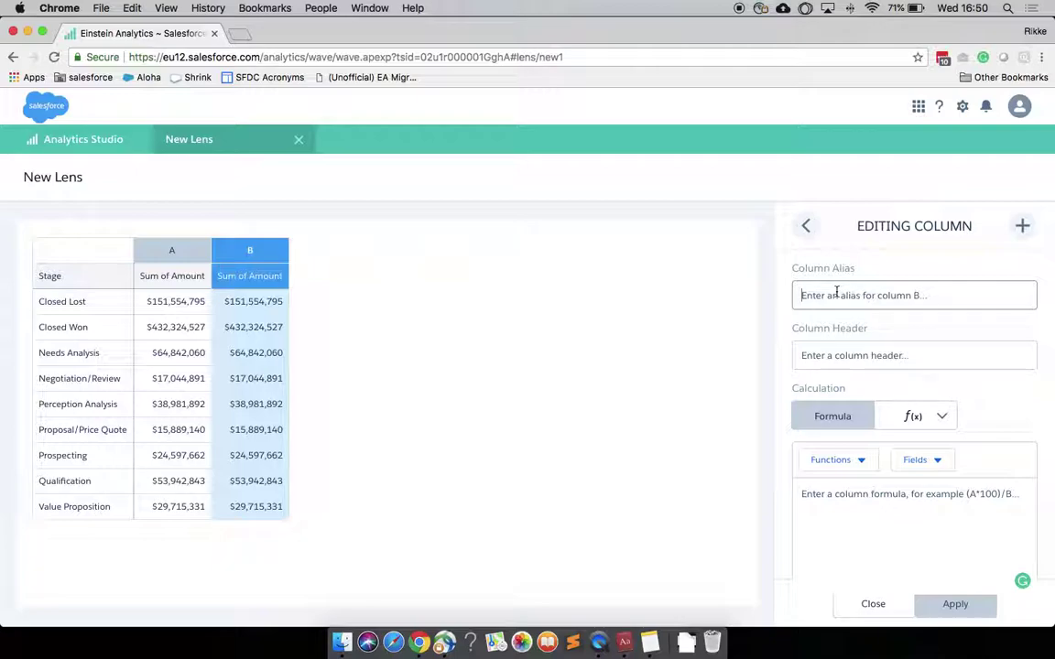
{"action": "type", "text": "Sort"}
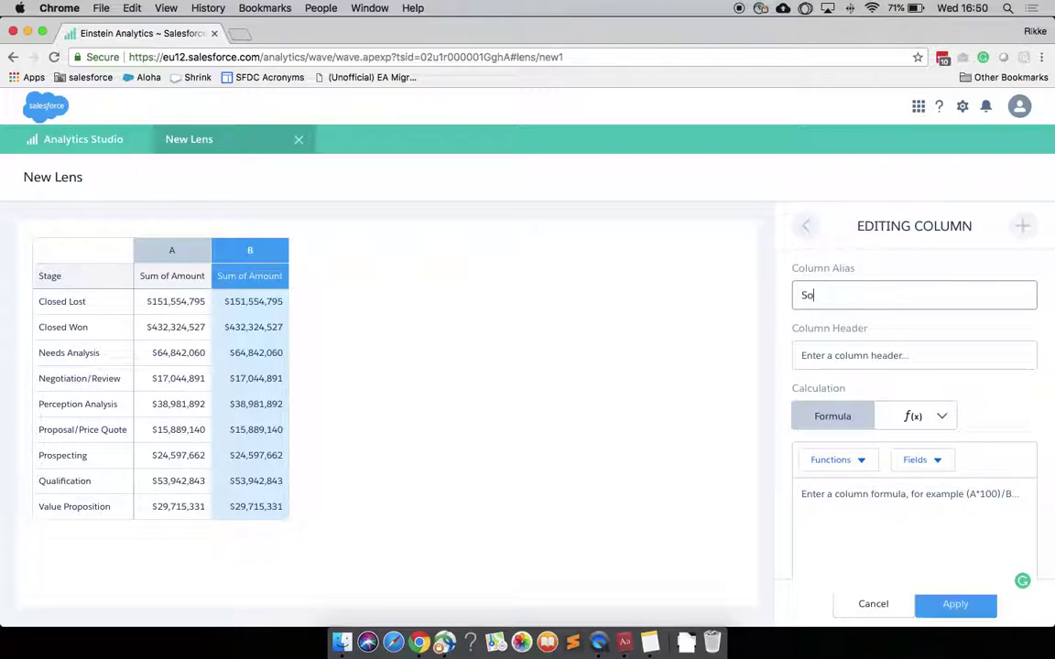
{"action": "left_click", "coordinate": [825, 357]}
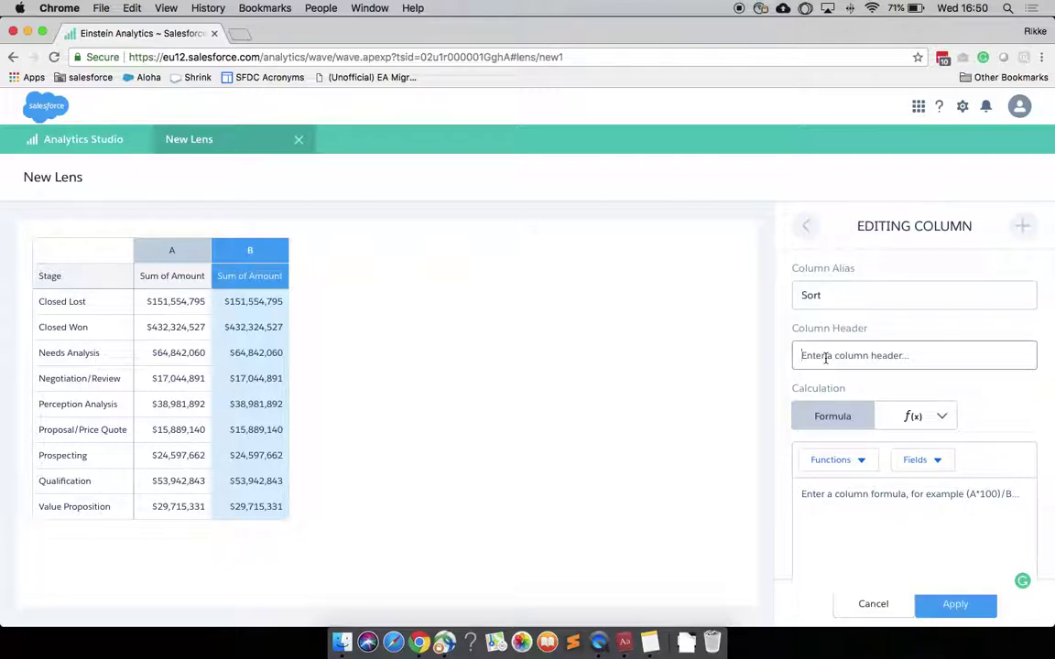
{"action": "type", "text": "Sort"}
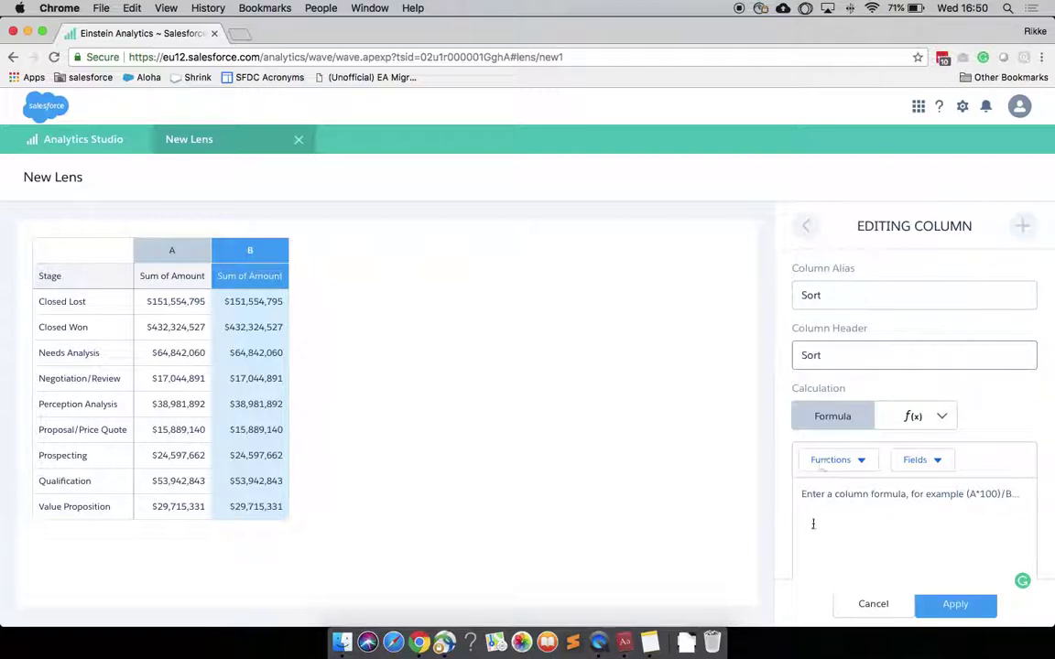
{"action": "left_click", "coordinate": [827, 509]}
- Write the case when 'StageName' formula: Prospecting then 1, Qualification then 2, else 3 end
{"action": "scroll", "coordinate": [838, 462], "scroll_direction": "down", "scroll_amount": 2}
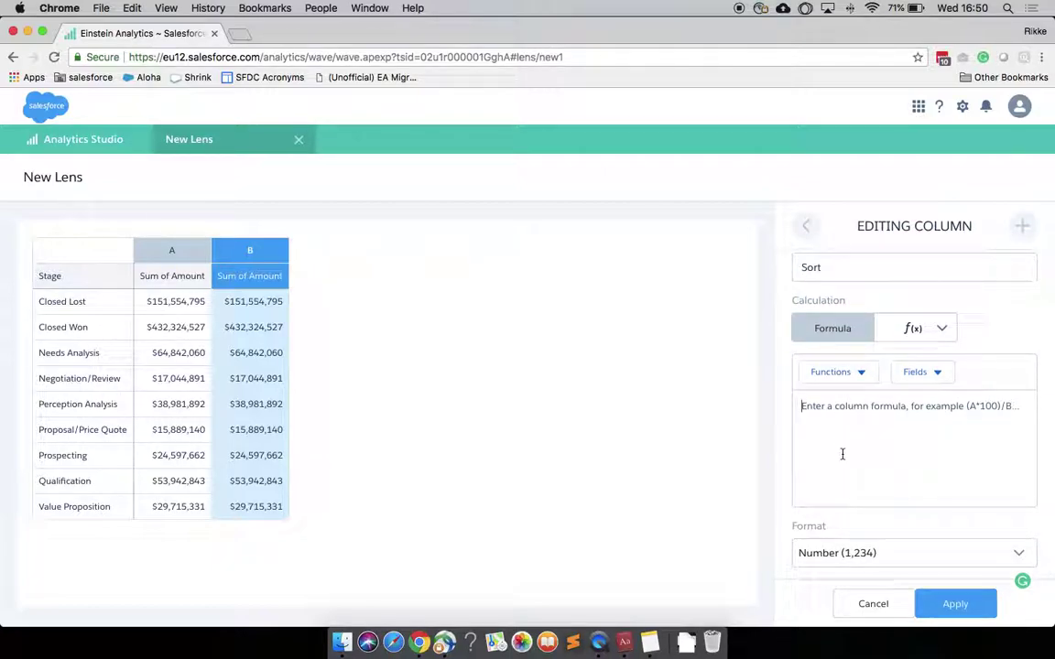
{"action": "type", "text": "case"}
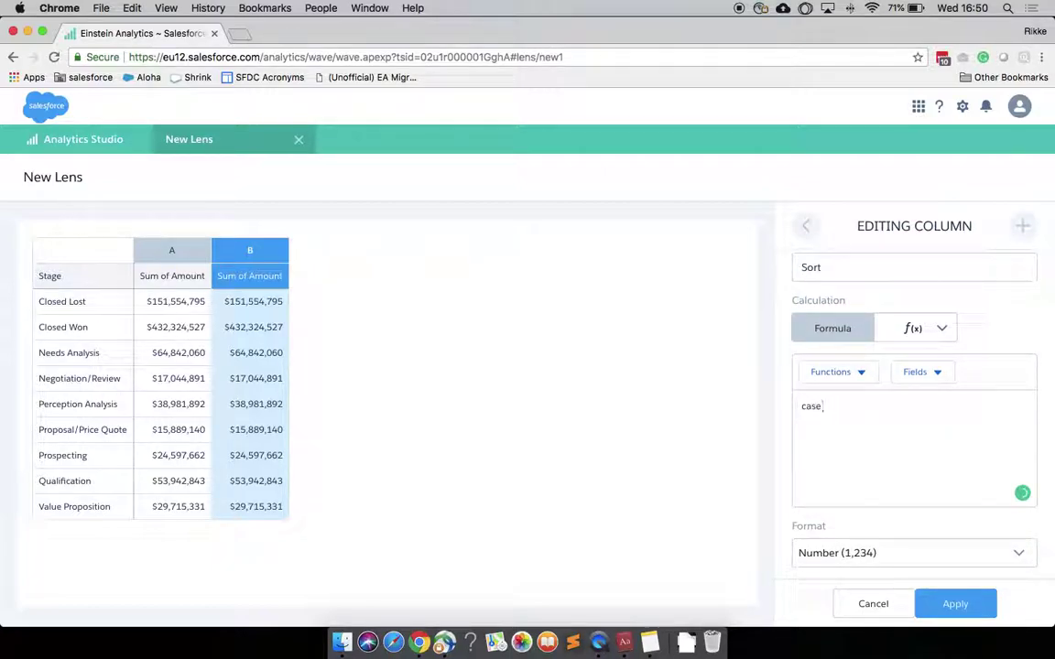
{"action": "type", "text": " when'StageName' =="}
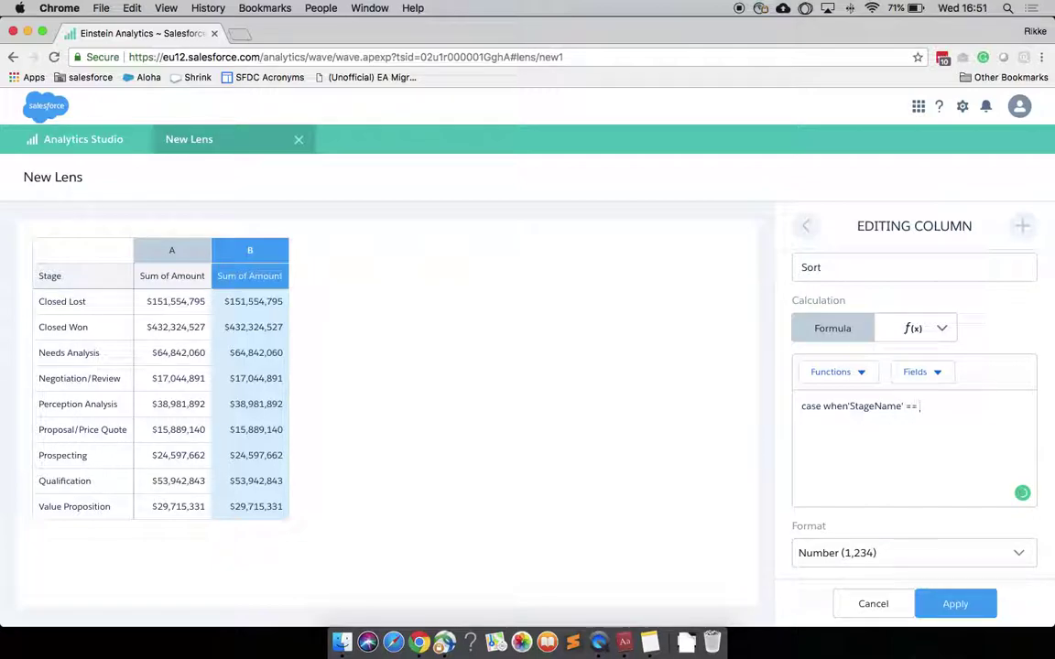
{"action": "type", "text": " 'Prospecting"}
{"action": "key", "text": "Right"}
{"action": "type", "text": "then 1 when "}
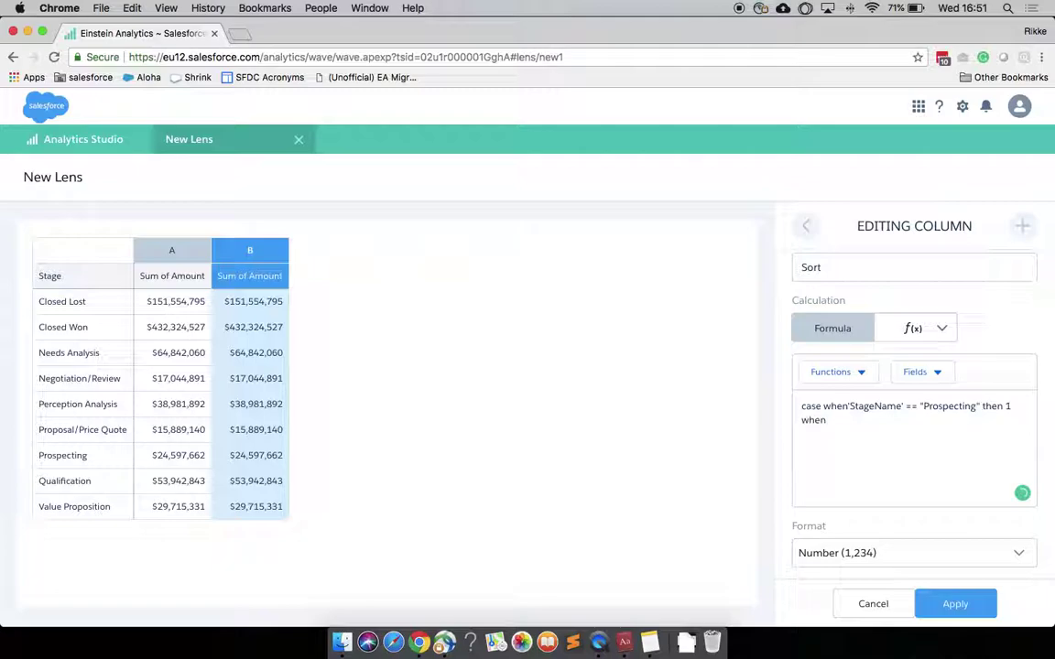
{"action": "type", "text": "'StageName' =="}
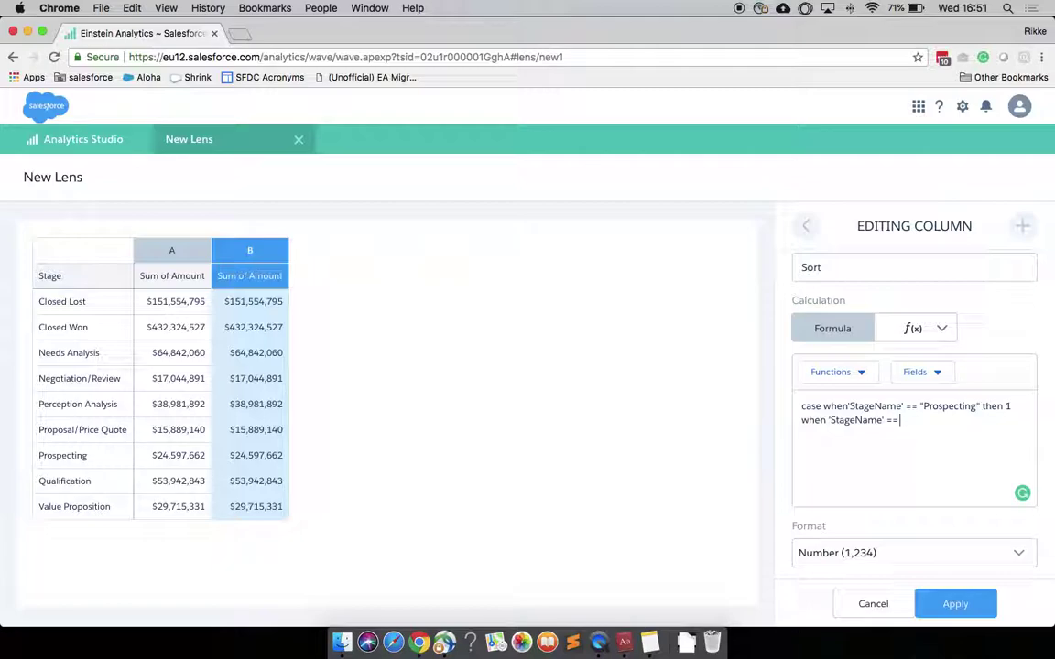
{"action": "type", "text": " \""}
{"action": "key", "text": "Left"}
{"action": "type", "text": "Qualification"}
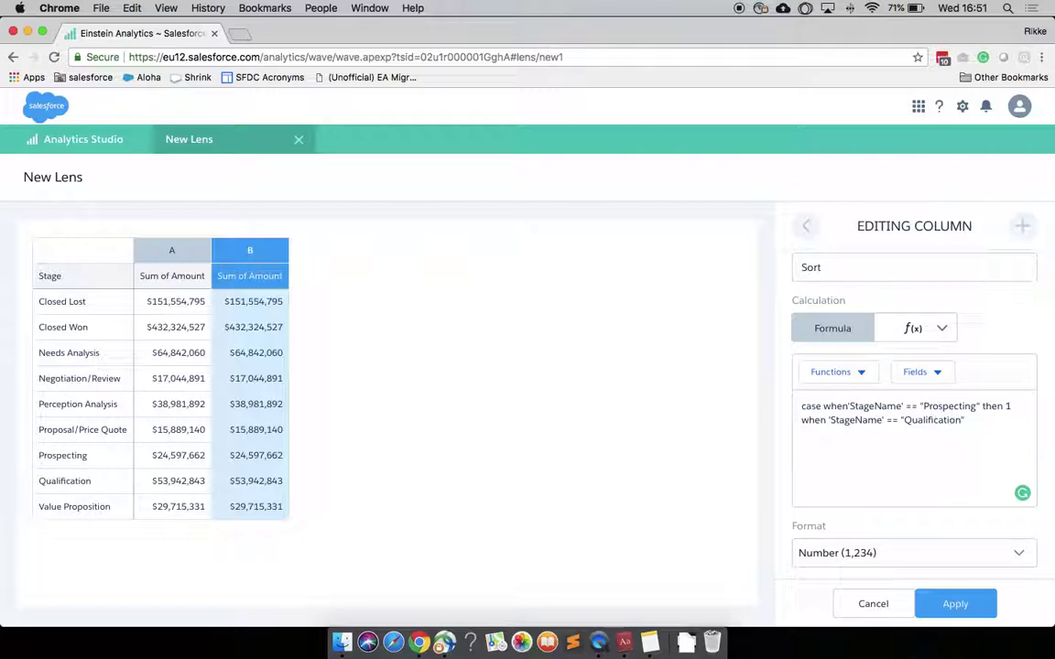
{"action": "key", "text": "Right"}
{"action": "type", "text": "then 2"}
{"action": "type", "text": "else 3 end"}
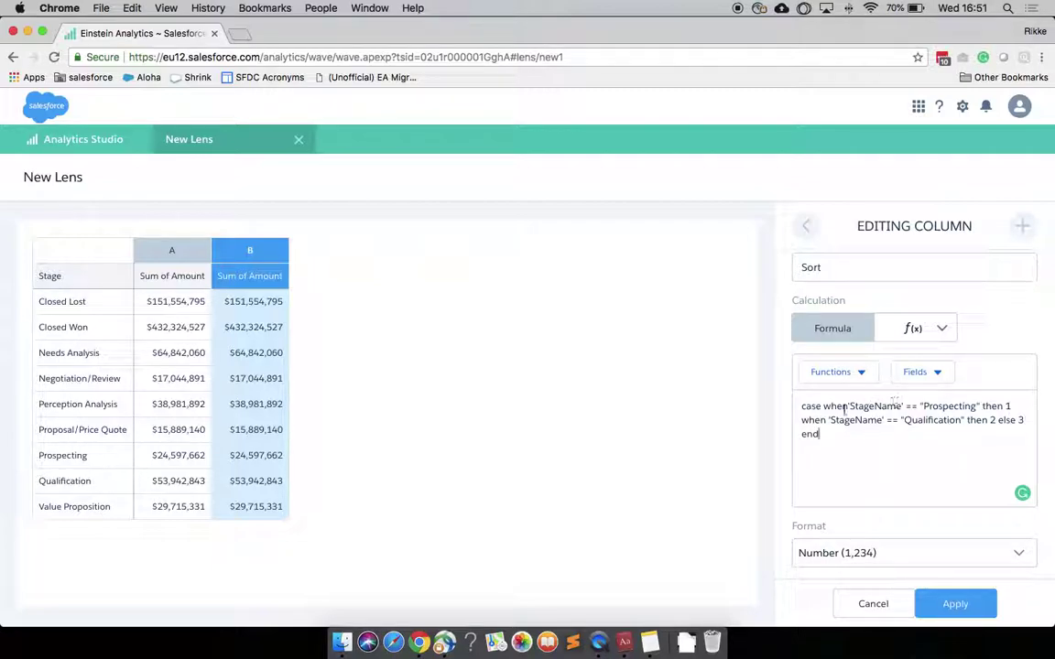
{"action": "left_click", "coordinate": [849, 407]}
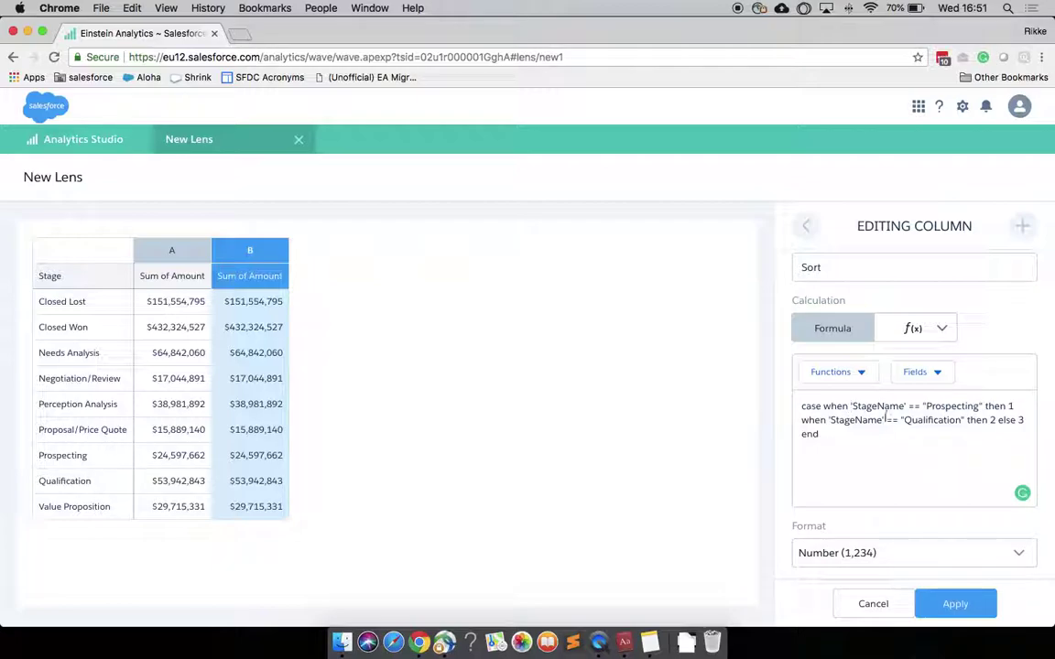
- Apply the Sort formula and close the column editor to return to the lens table
{"action": "left_click", "coordinate": [961, 607]}
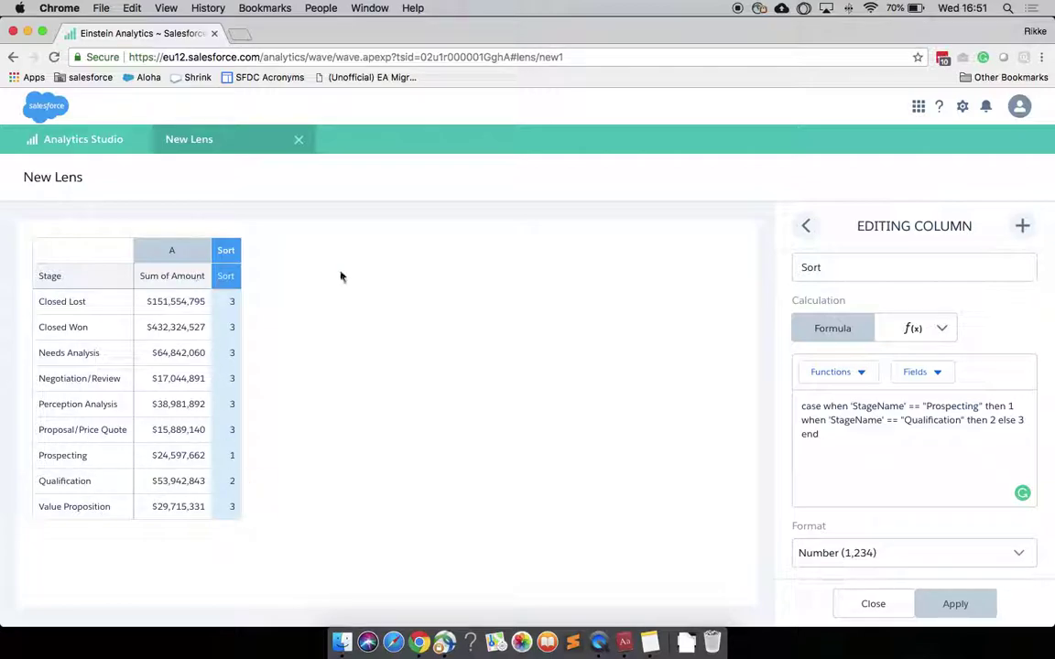
{"action": "left_click", "coordinate": [891, 608]}
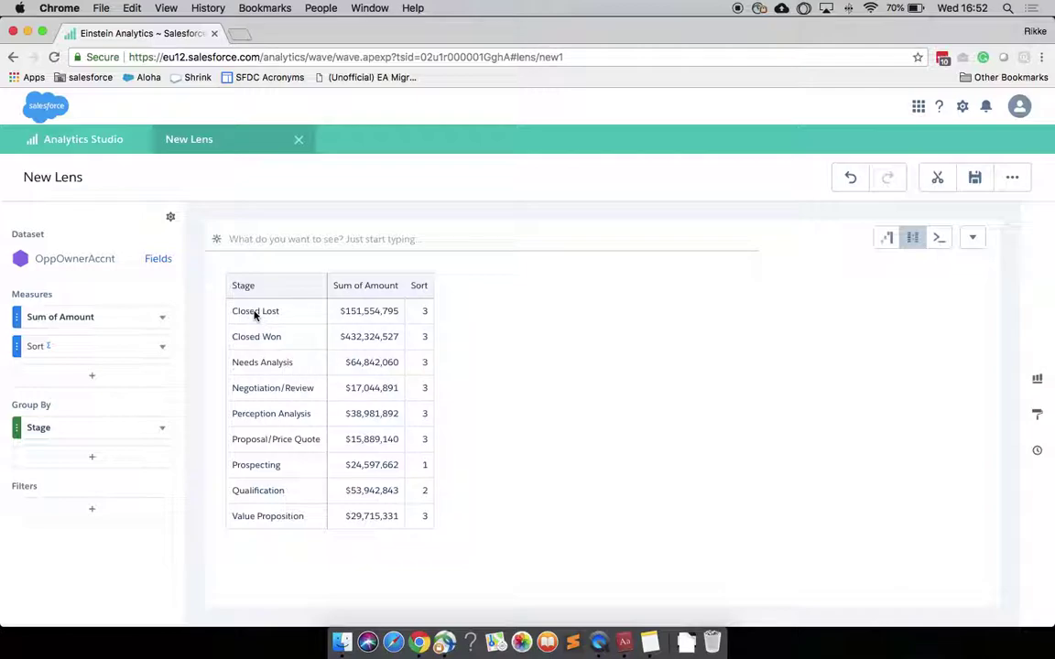
- Sort the table ascending by the Sort column, then hide the Sort column
{"action": "left_click", "coordinate": [162, 349]}
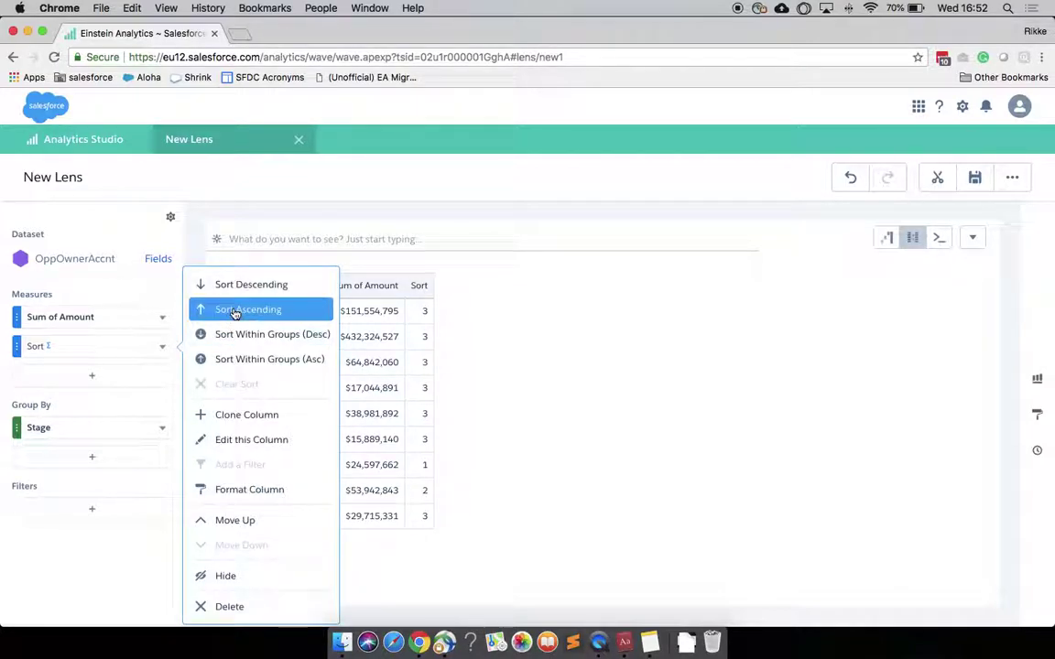
{"action": "left_click", "coordinate": [294, 313]}
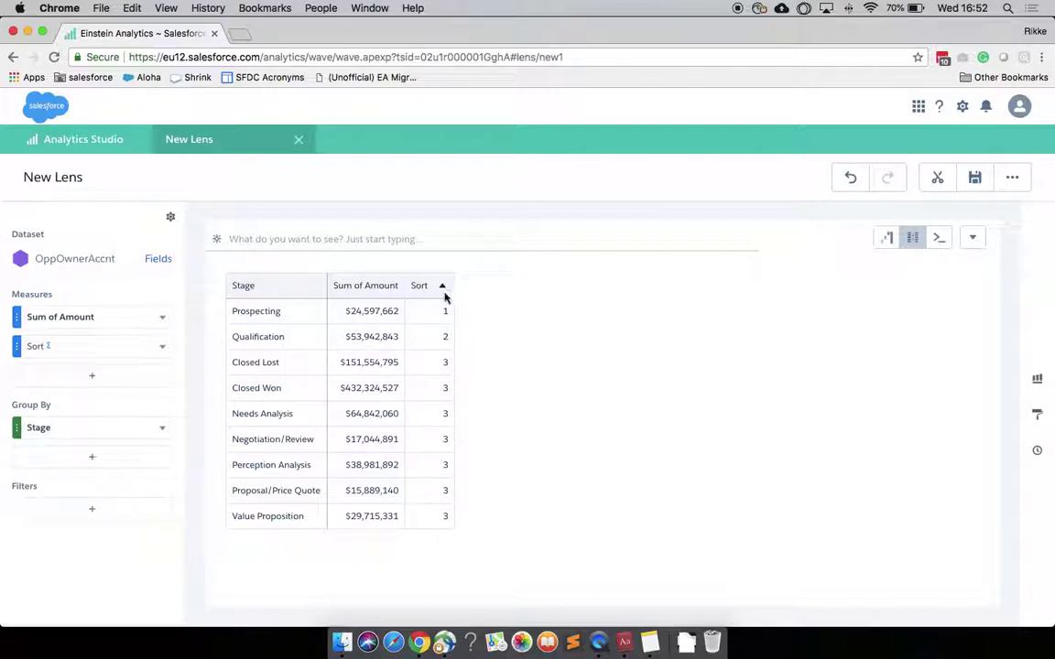
{"action": "left_click", "coordinate": [163, 347]}
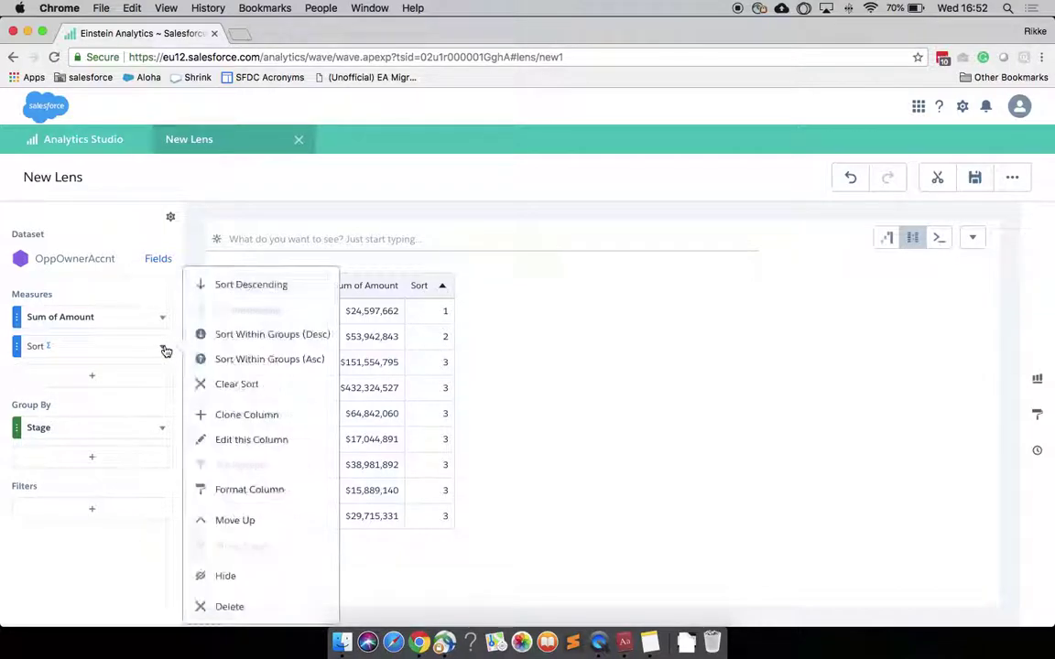
{"action": "left_click", "coordinate": [227, 585]}
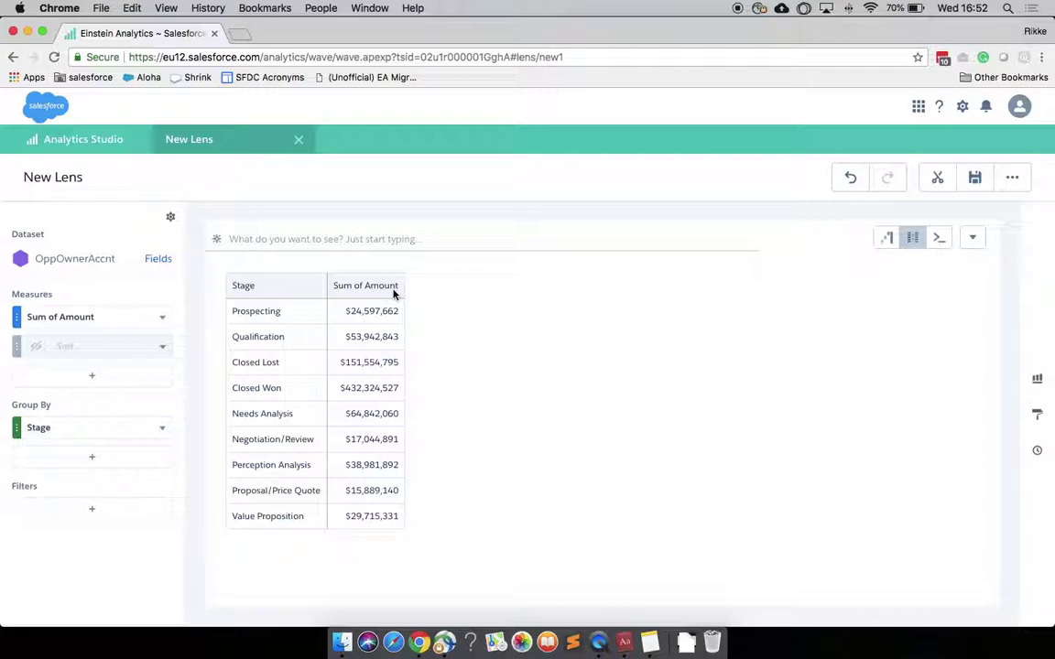
- Switch the lens back to the waterfall chart view
{"action": "left_click", "coordinate": [885, 239]}
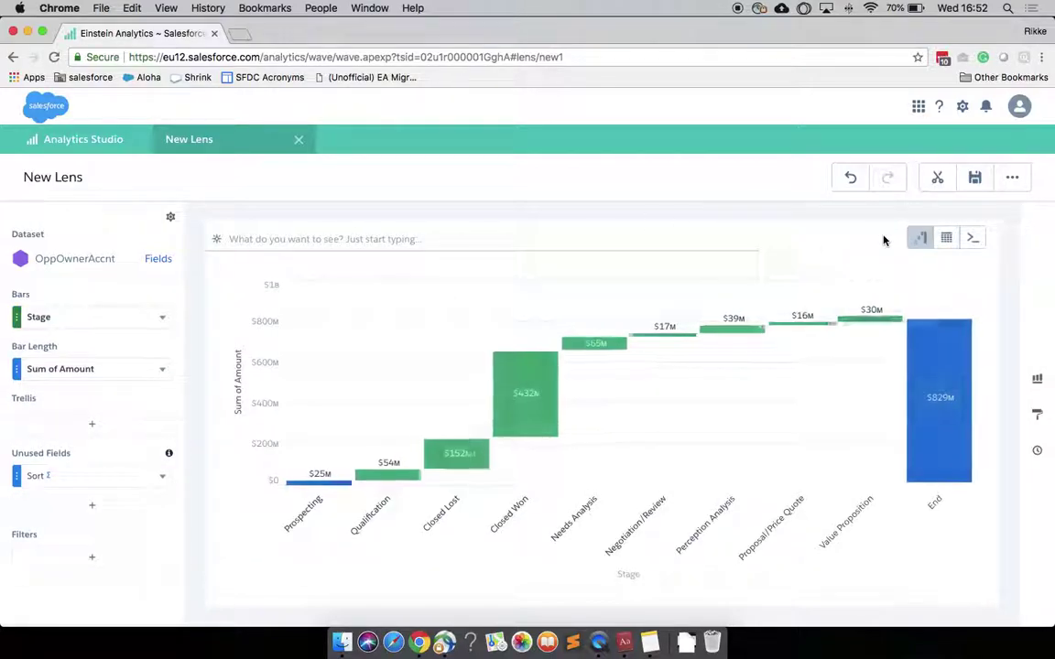